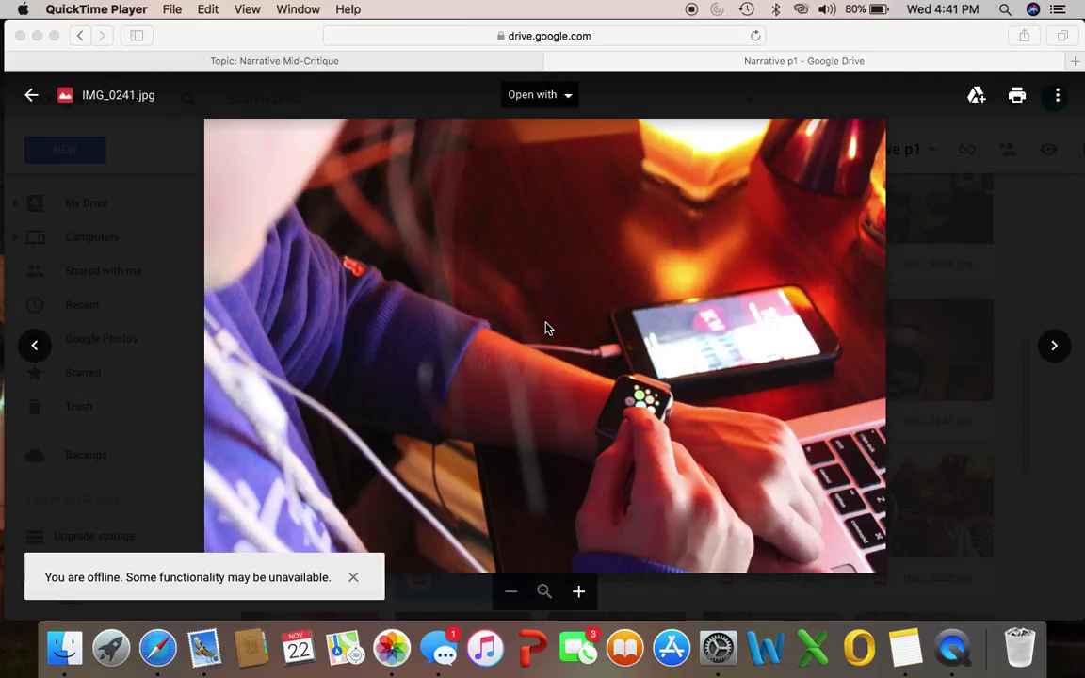
# Close the 'You are offline' toast over the IMG_0241.jpg preview.
pyautogui.click(353, 577)
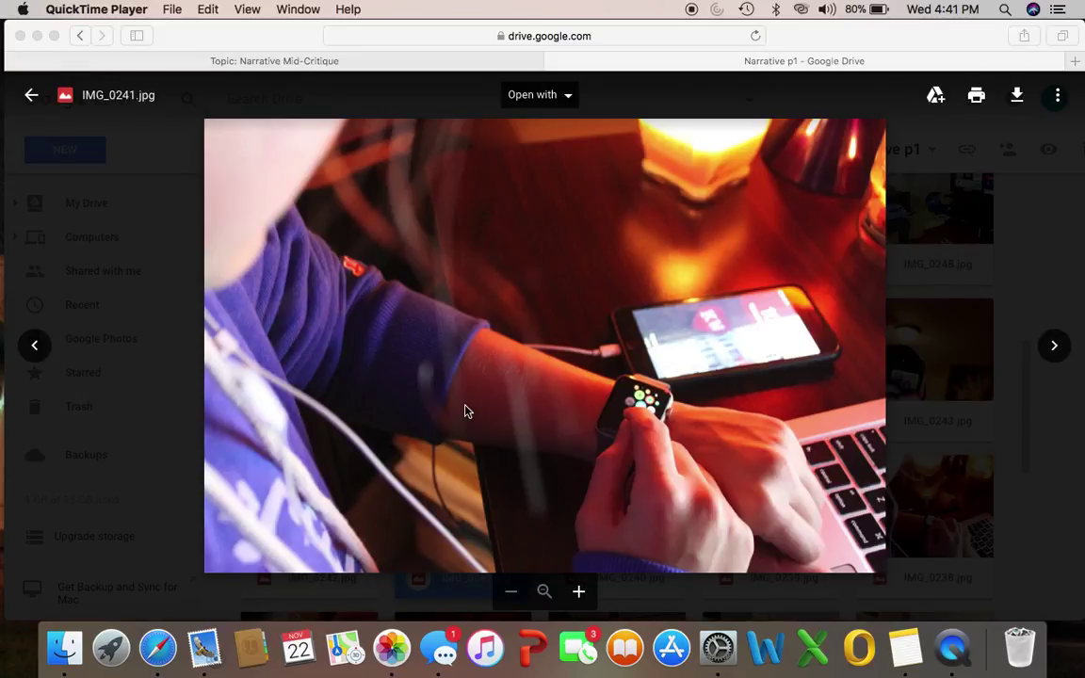